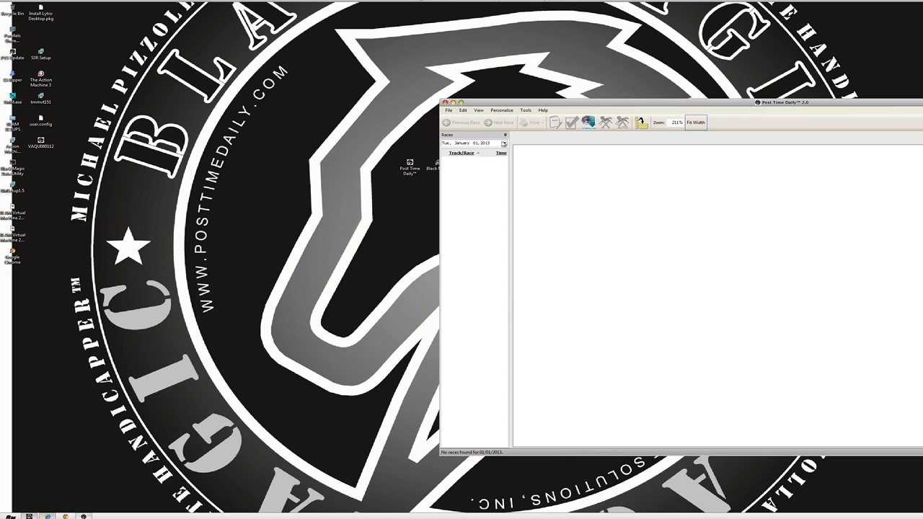
Step: Maximize the Post Time Daily window and open the Download Past Performances dialog
left_click(462, 104)
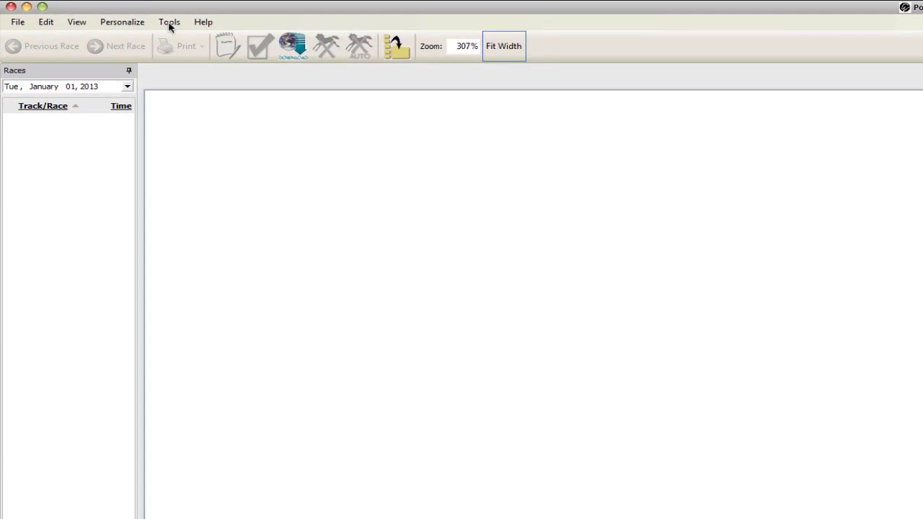
left_click(86, 14)
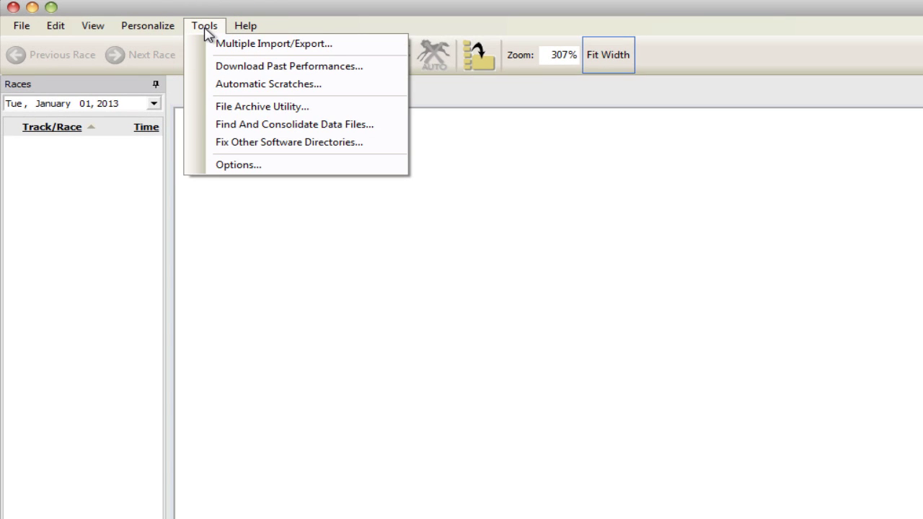
left_click(308, 266)
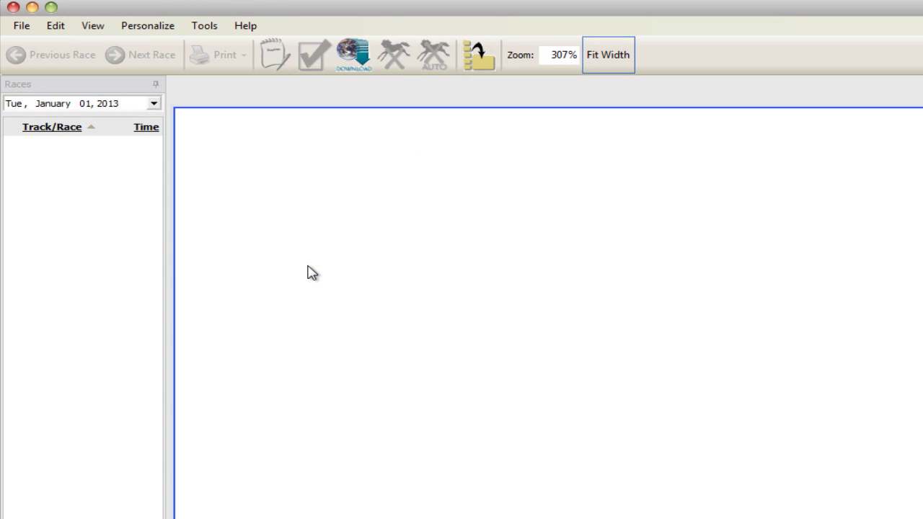
left_click(353, 56)
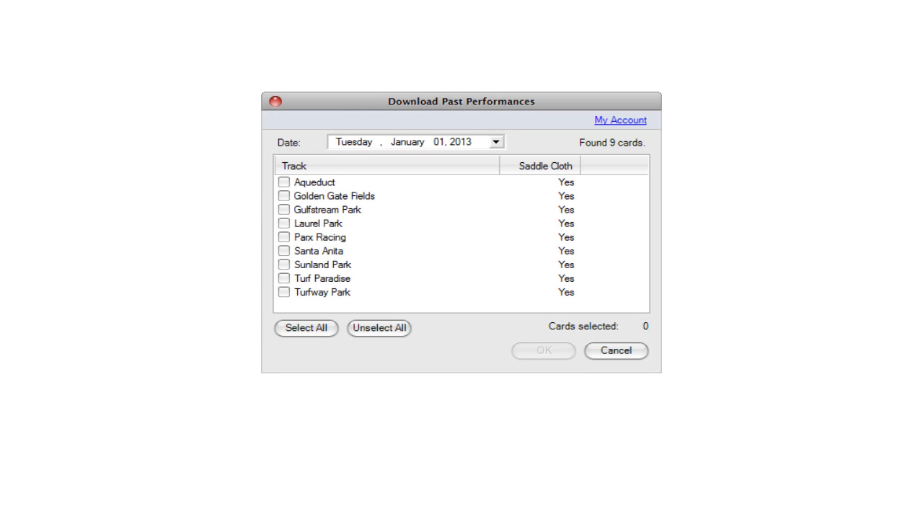
Step: Check the race cards offered for January 4, 2013, and return the download date to January 1, 2013
left_click_drag(569, 165, 556, 238)
left_click(497, 145)
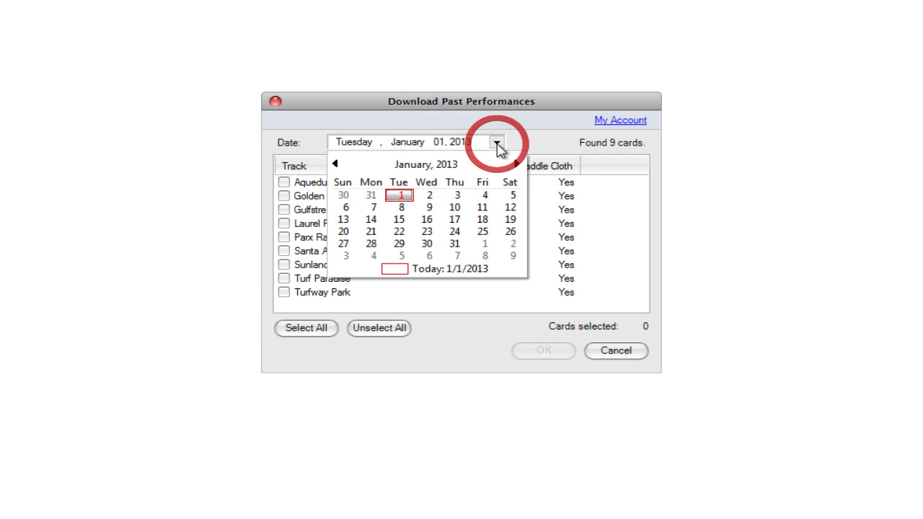
left_click(482, 196)
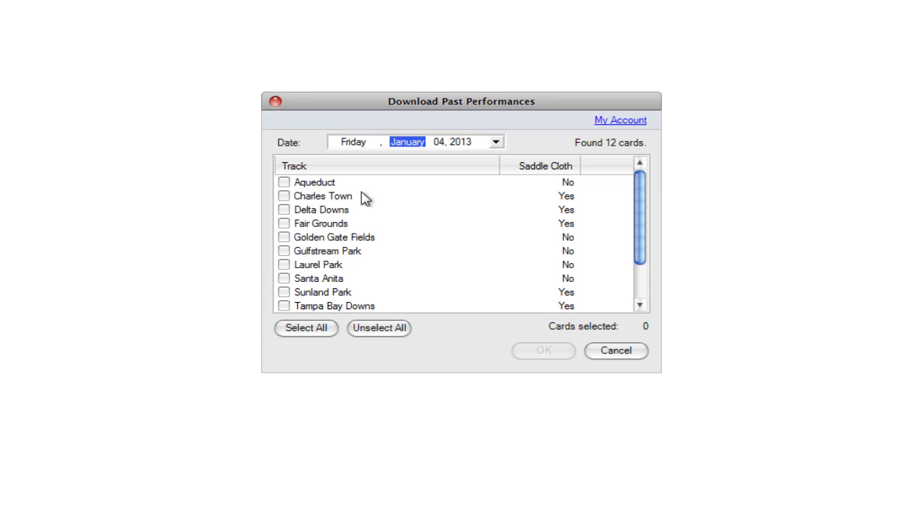
left_click(496, 143)
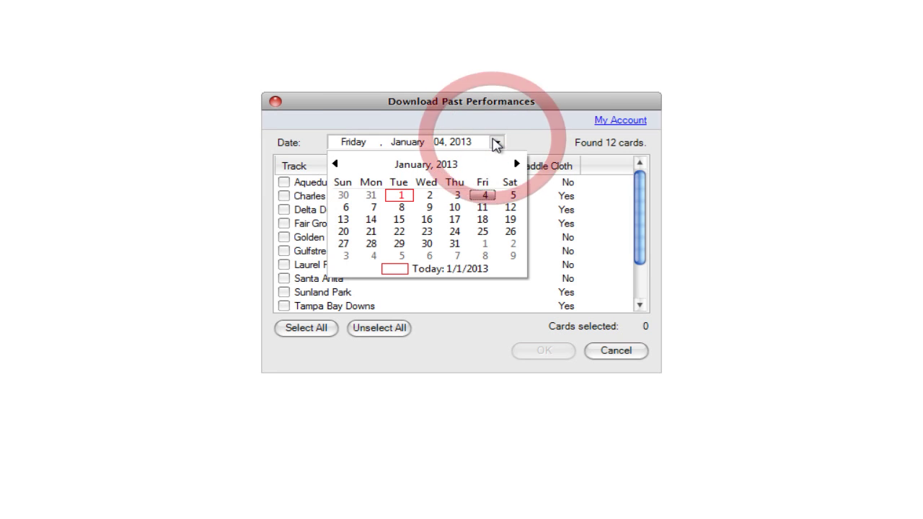
left_click(405, 196)
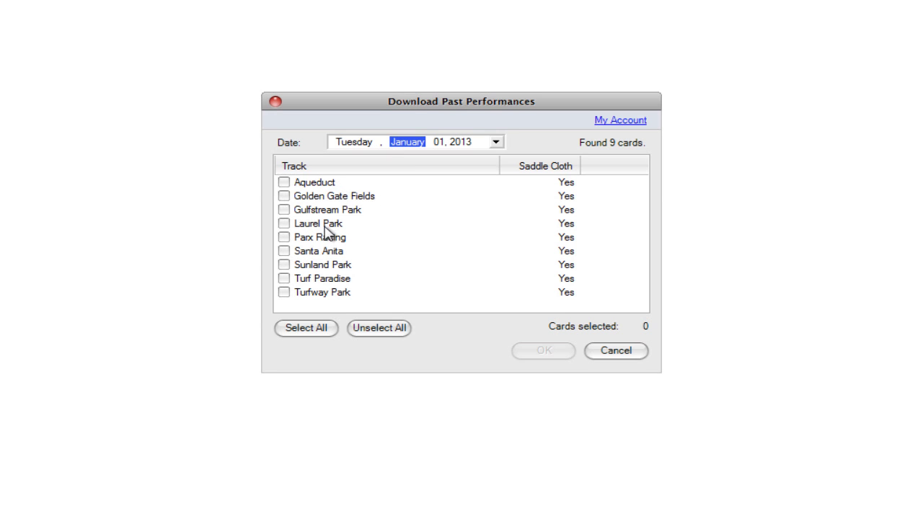
Step: Select only the Aqueduct, Gulfstream Park and Santa Anita cards for January 1, 2013, and download them
left_click(318, 329)
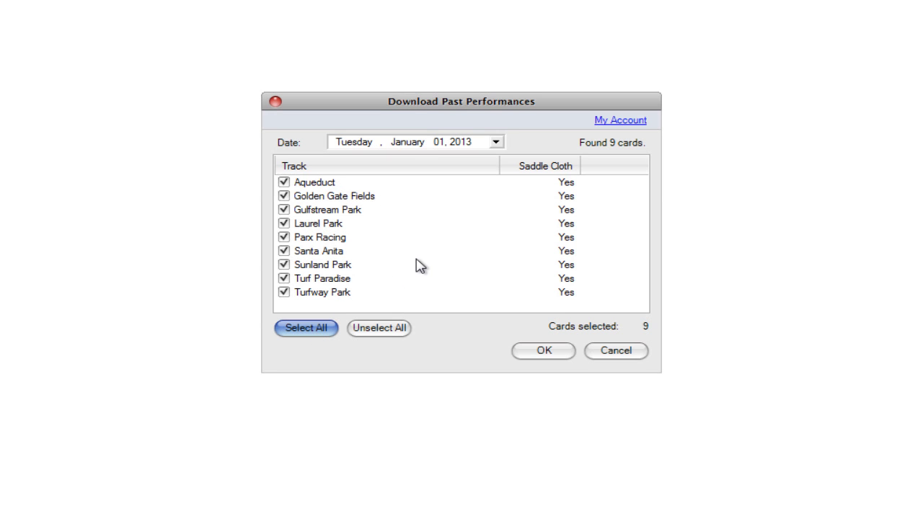
left_click(381, 327)
left_click(286, 183)
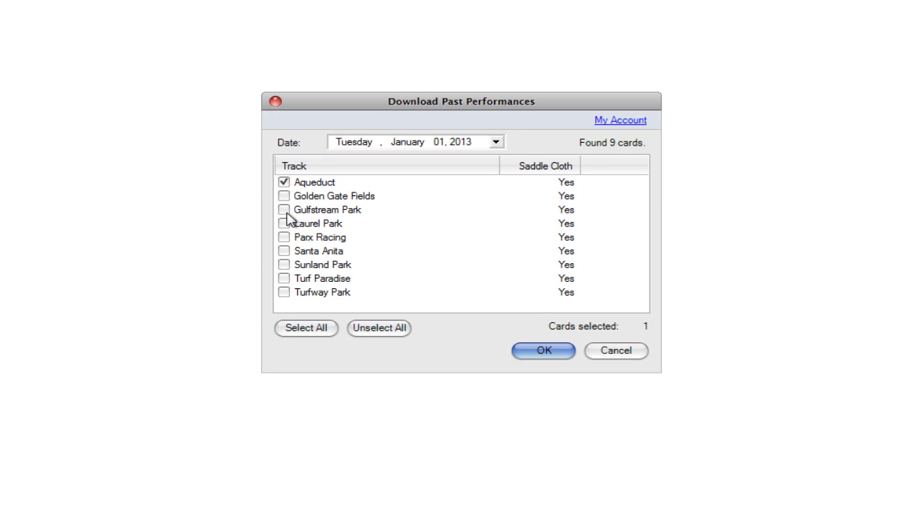
left_click(285, 209)
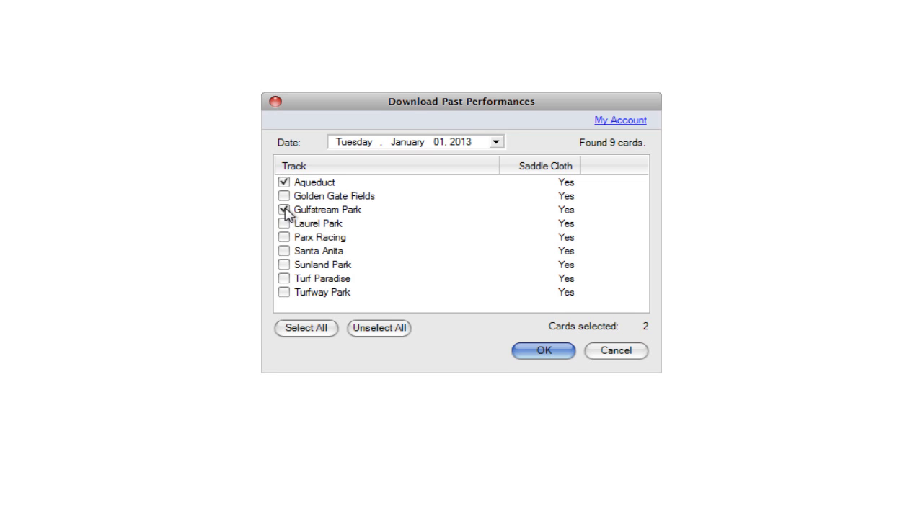
left_click(285, 252)
left_click(544, 355)
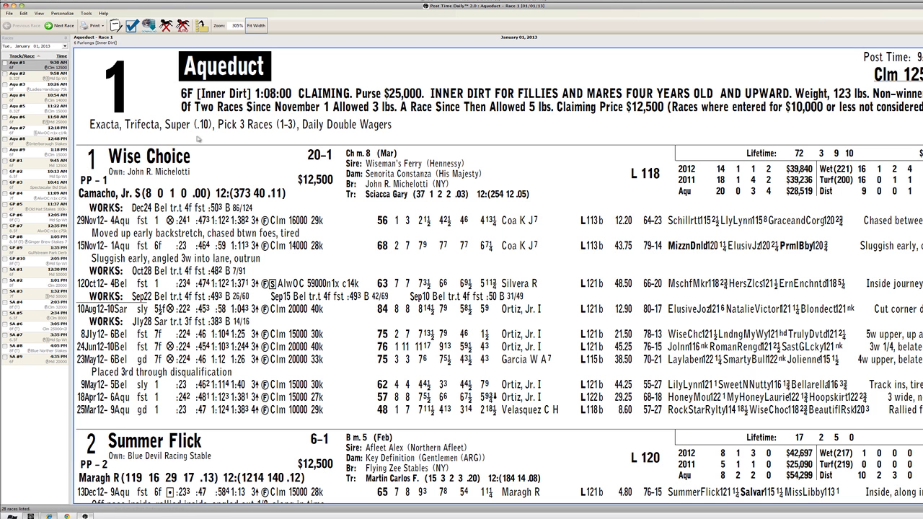
Step: Browse the downloaded Aqueduct past performances from race 2 through race 8 and return to race 1
left_click(38, 82)
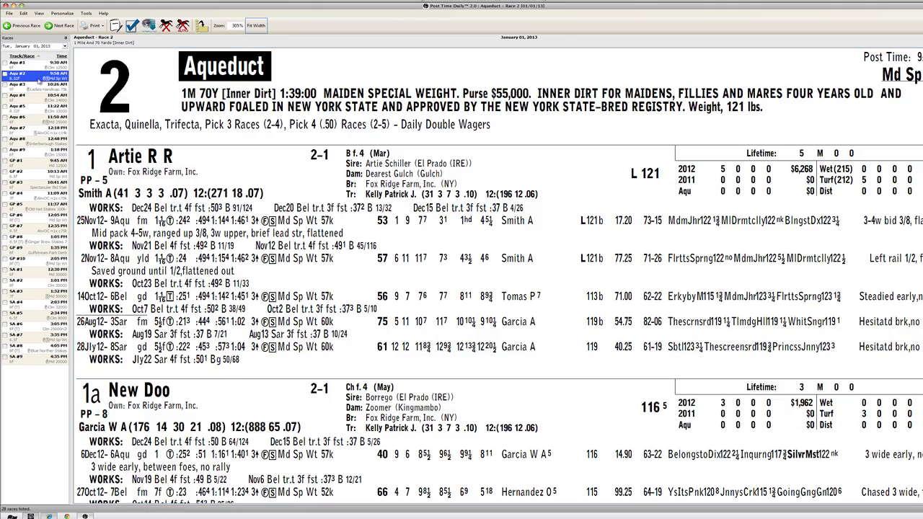
key("Down")
key("Down")
key("Down")
key("Down")
key("Down")
key("Down")
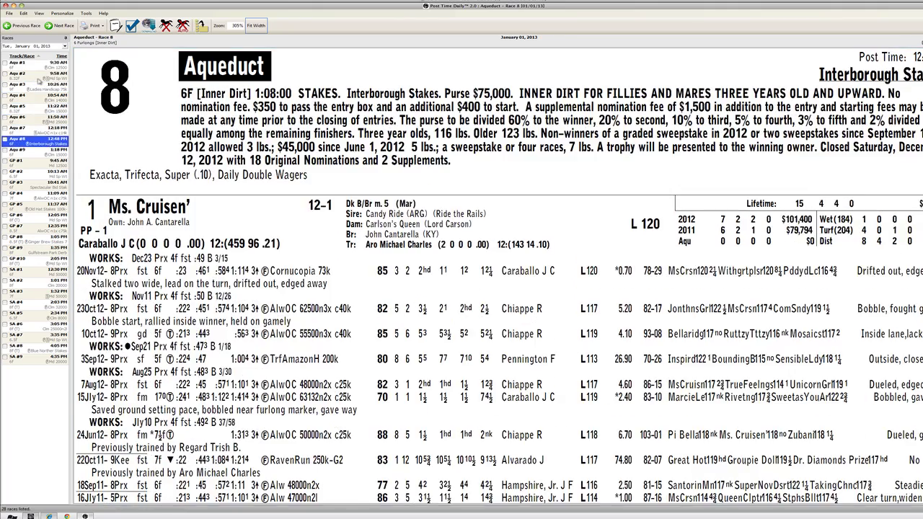
key("Up")
key("Up")
key("Up")
key("Up")
key("Up")
key("Up")
key("Up")
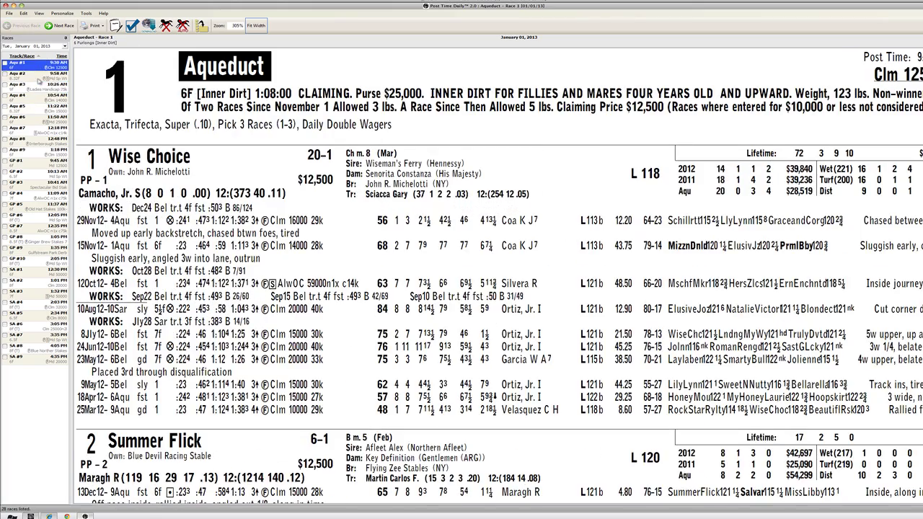
Step: Reopen the Download Past Performances dialog to review the track list for January 1, 2013
left_click(150, 26)
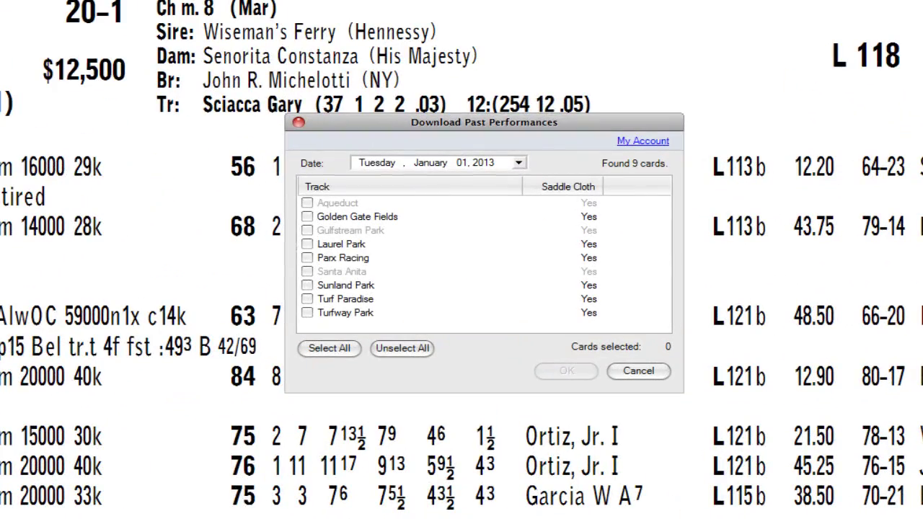